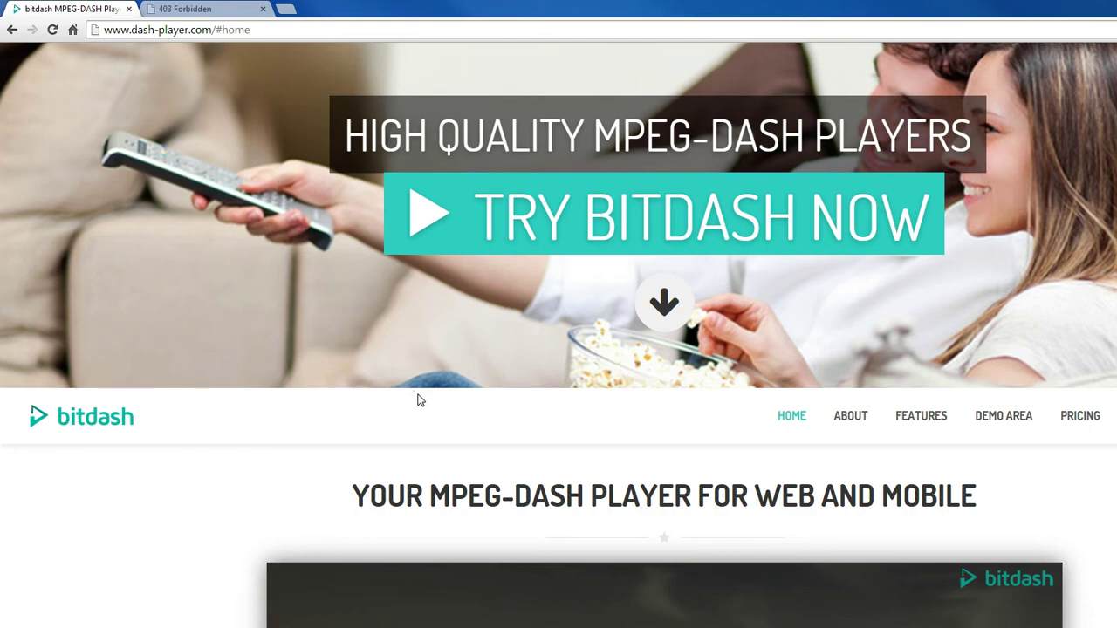
Step: Scroll through the bitdash home page, then look over the player features page
scroll(301, 465, "down", 2)
scroll(304, 465, "down", 6)
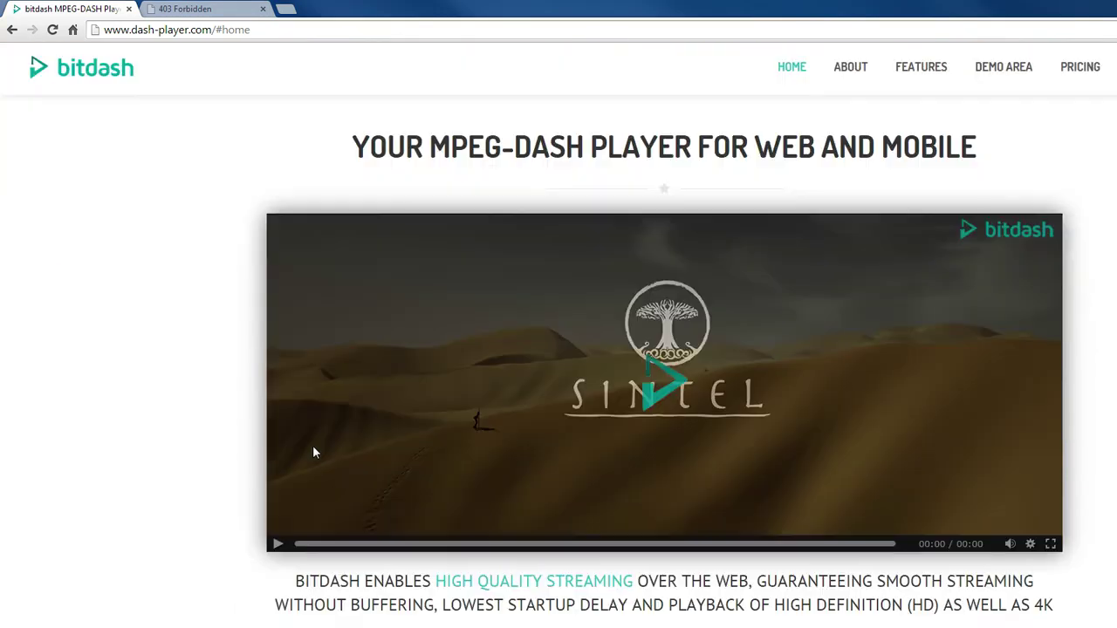
key("F5")
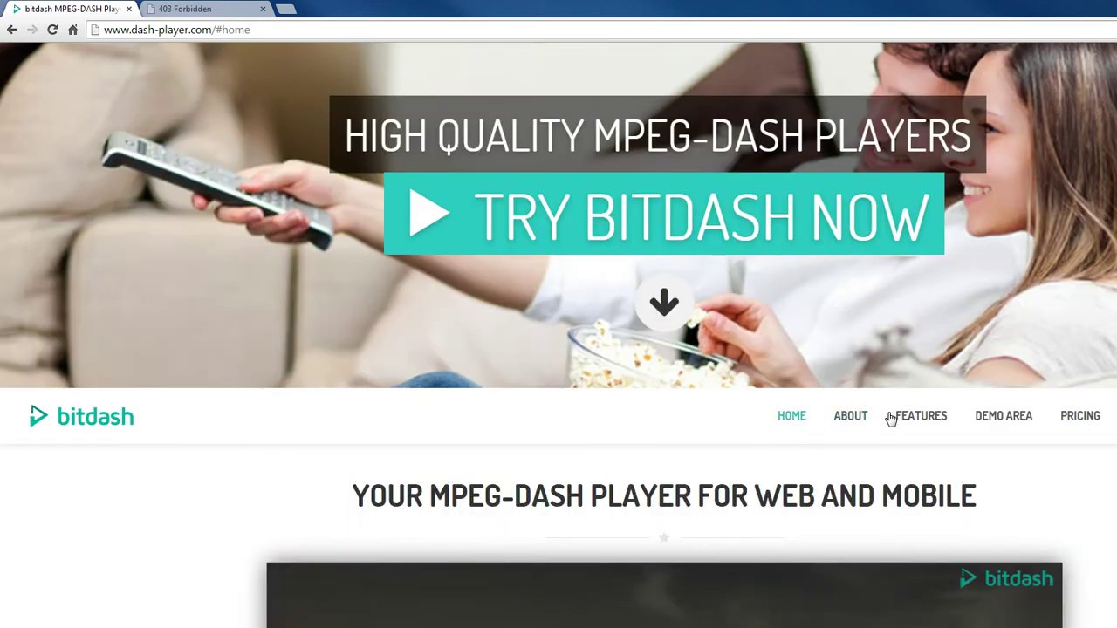
left_click(911, 419)
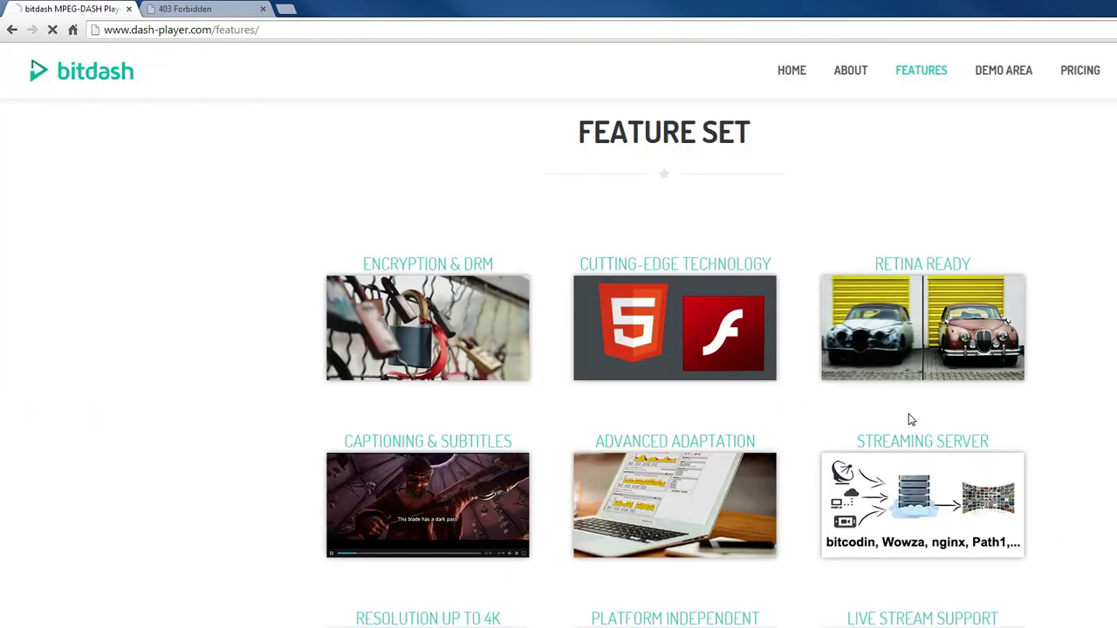
scroll(1112, 463, "down", 3)
scroll(1113, 465, "up", 3)
Step: Visit the bitdash blog, then move on to the pricing plans page
left_click(1020, 79)
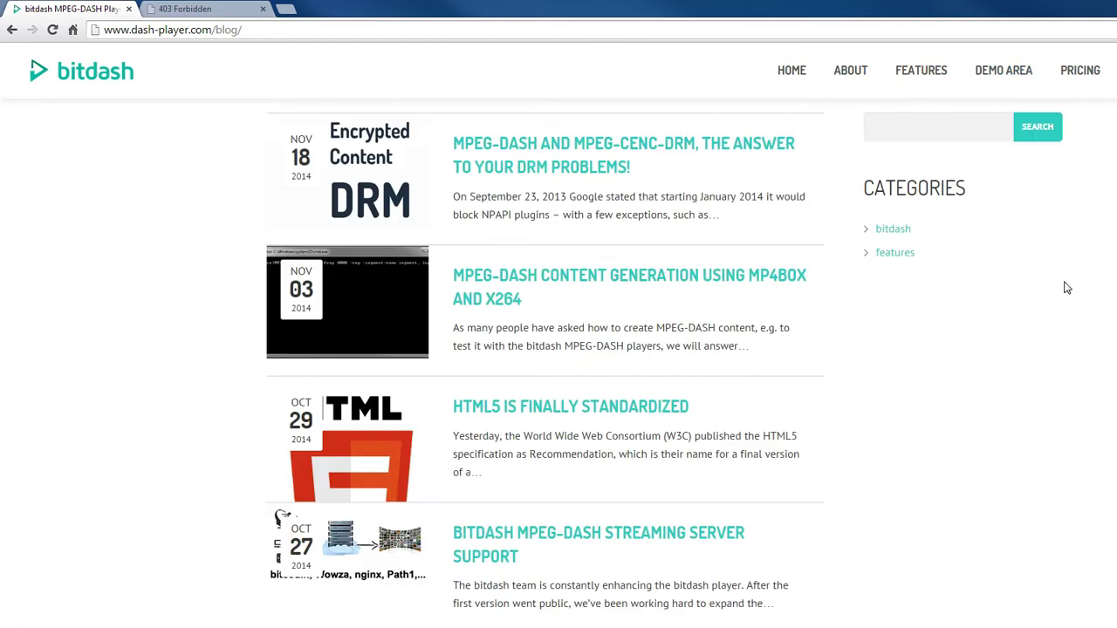
left_click(1080, 75)
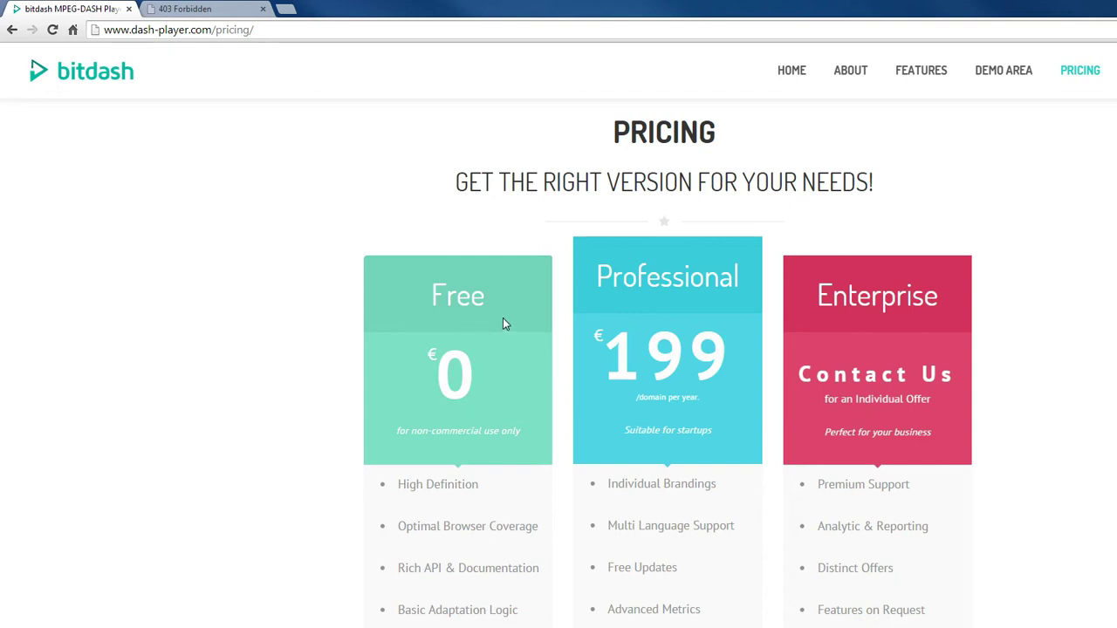
scroll(503, 317, "down", 1)
Step: Get the Free plan and paste the contact's e-mail into the checkout form
left_click(465, 616)
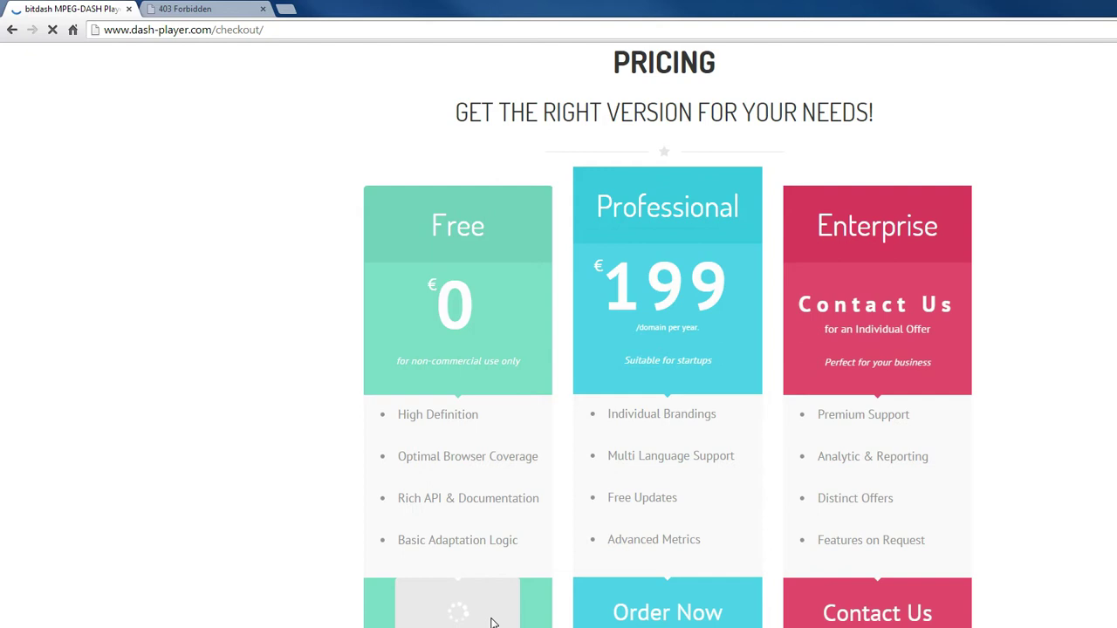
scroll(615, 425, "down", 3)
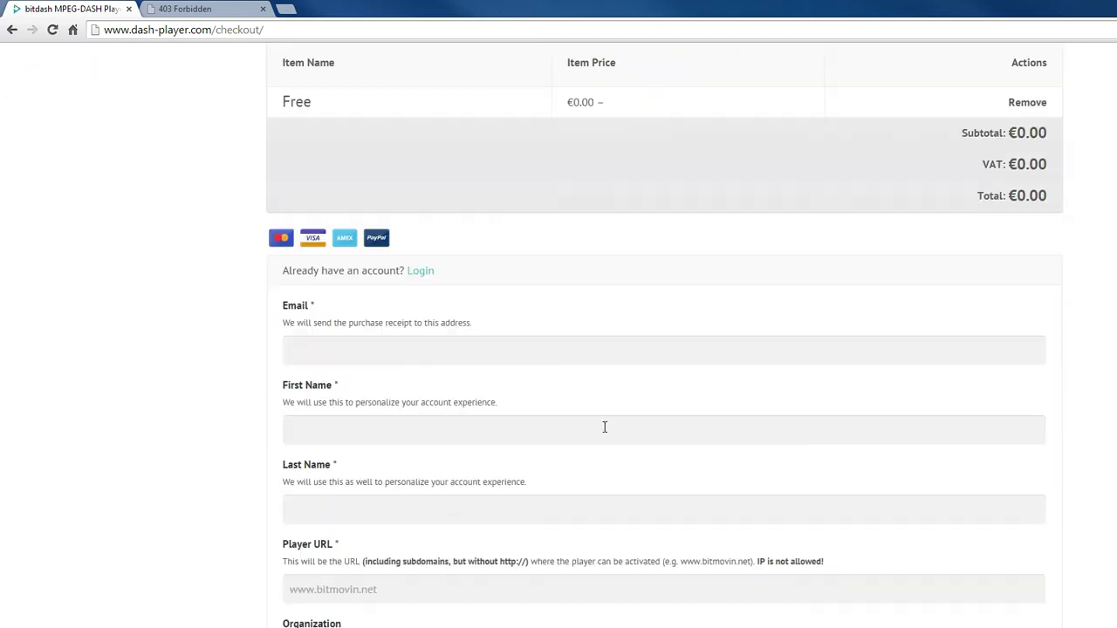
left_click(450, 353)
key("ctrl+v")
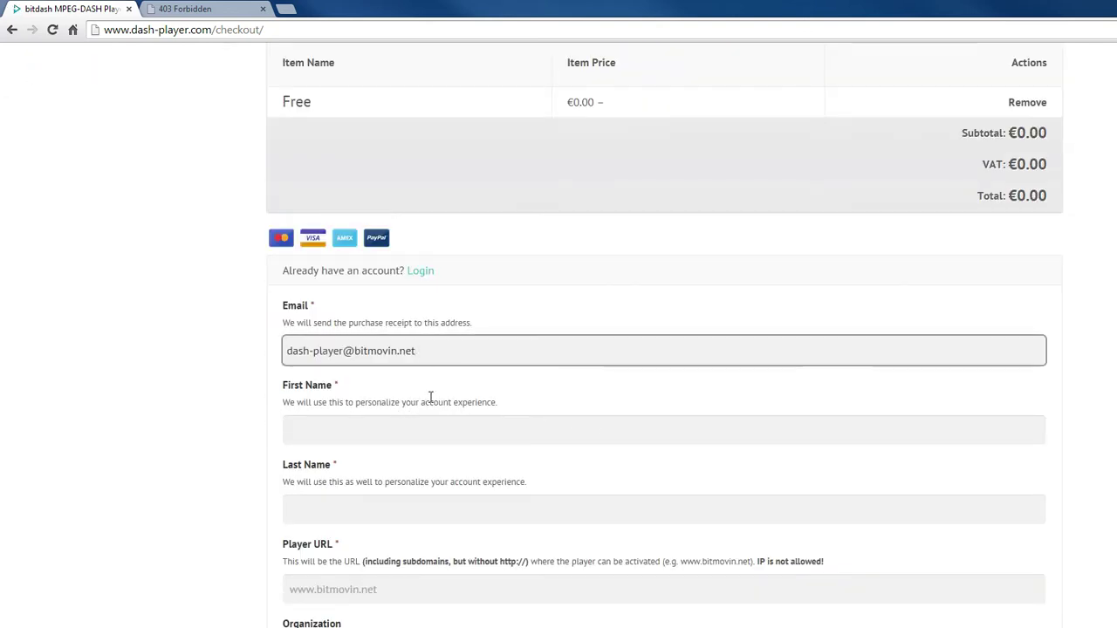
scroll(428, 393, "down", 1)
left_click(378, 356)
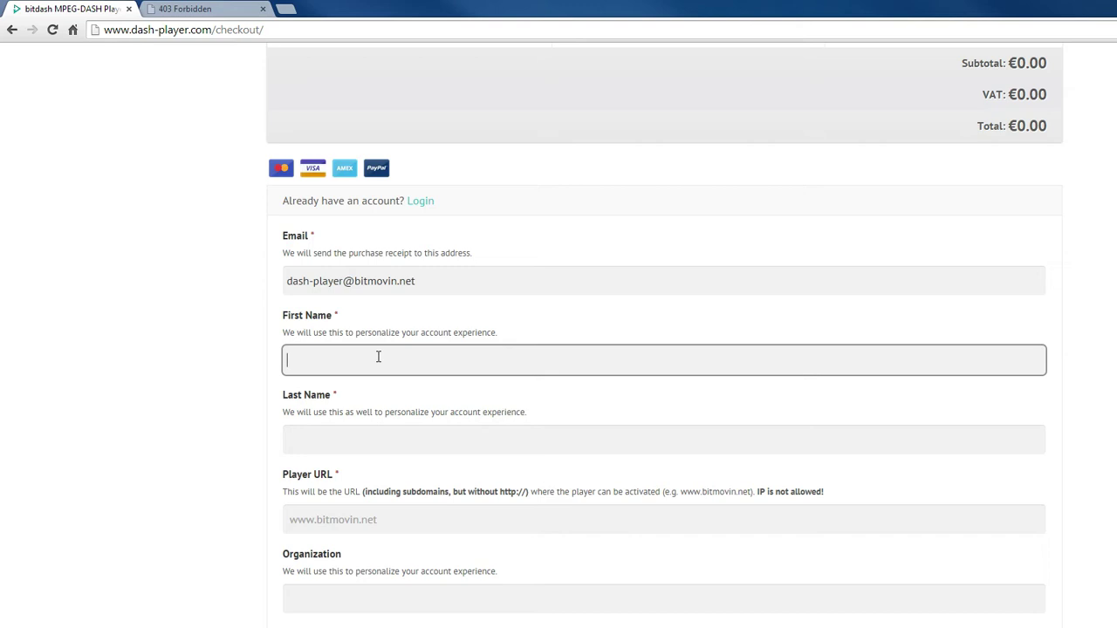
type("Stefan")
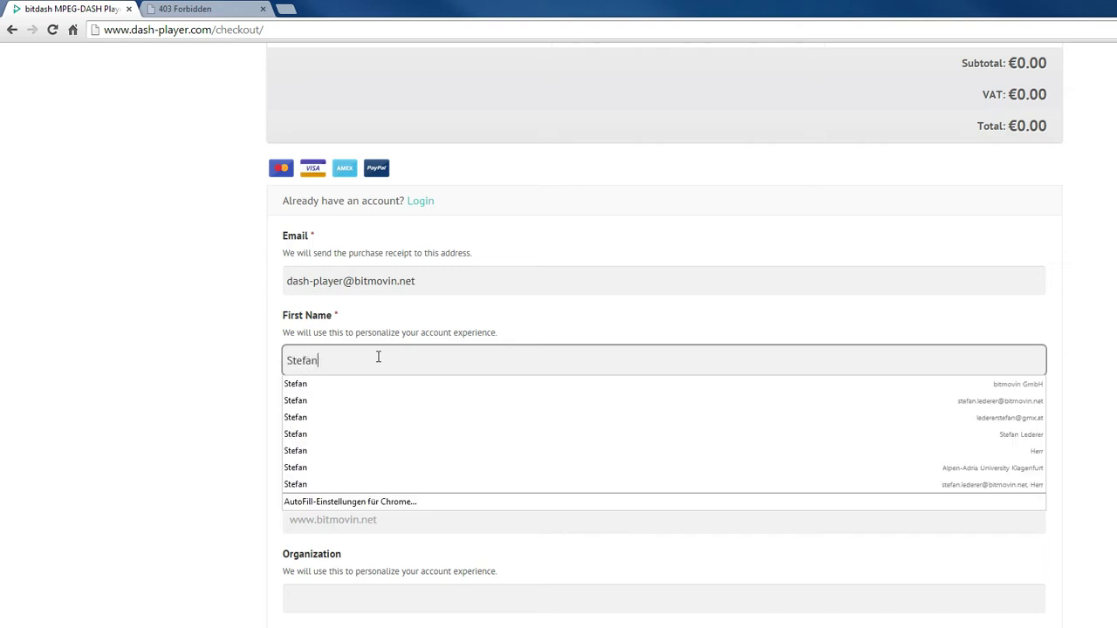
key("Tab")
type("Lederer")
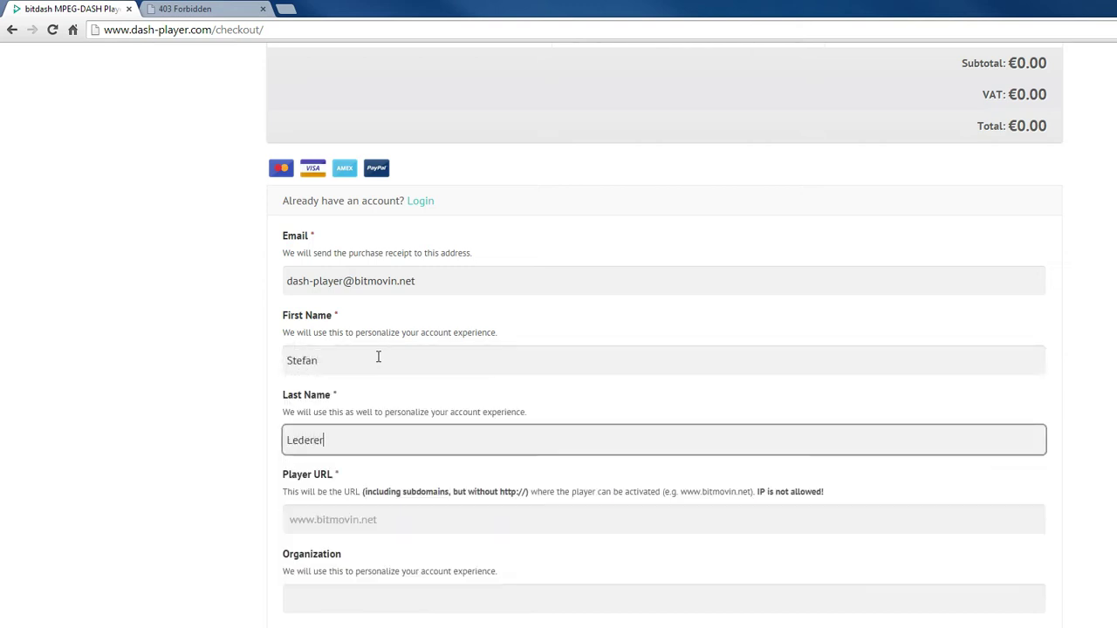
key("Tab")
scroll(378, 357, "down", 2)
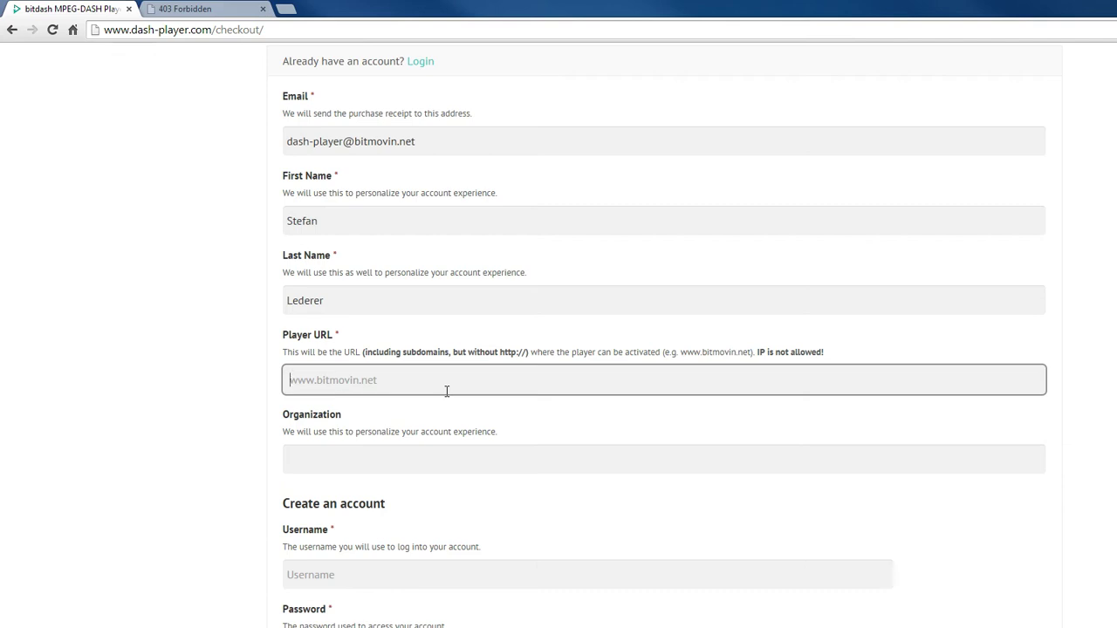
type("www.dash-player")
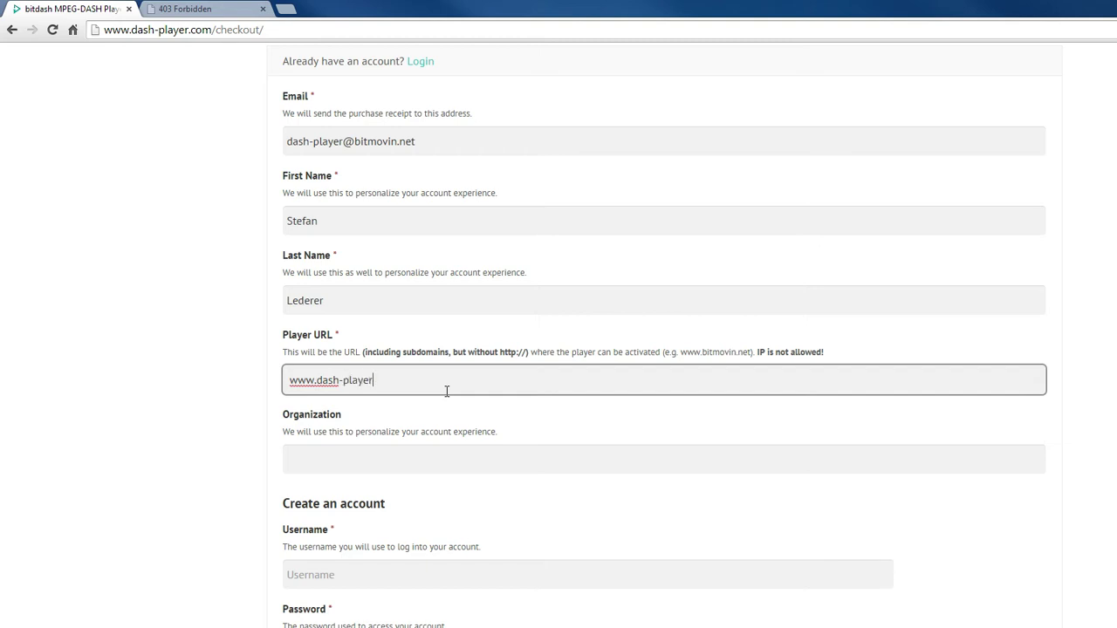
type(".com")
left_click(449, 460)
scroll(463, 460, "down", 1)
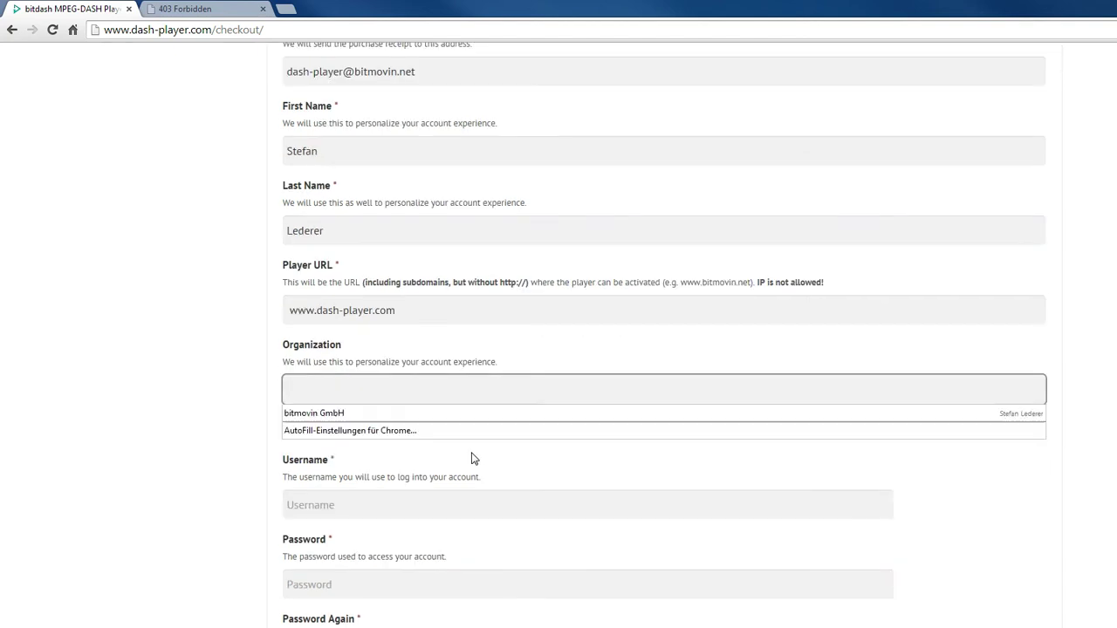
type("bitmovin Gmb")
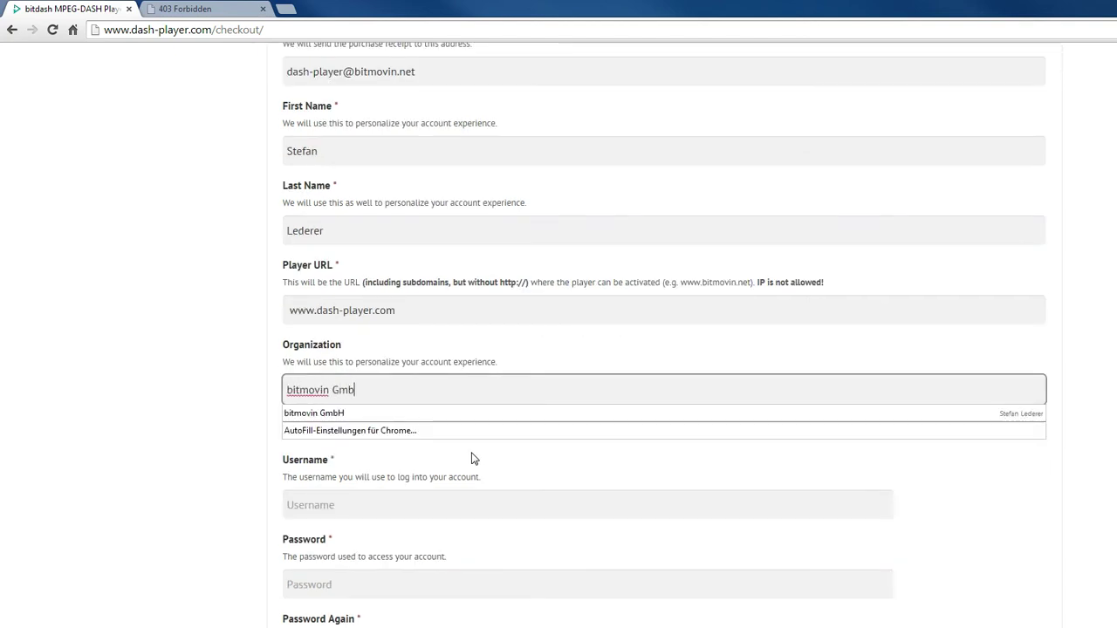
type("H")
Step: Enter the account username, then the account password and its confirmation
left_click(374, 474)
scroll(262, 471, "down", 1)
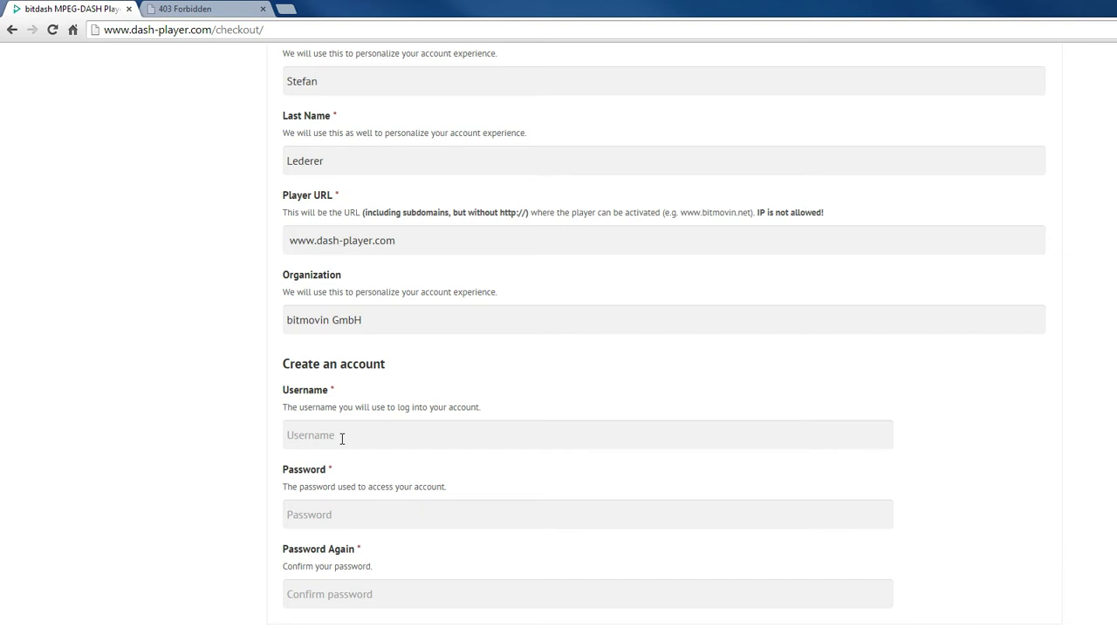
left_click(341, 438)
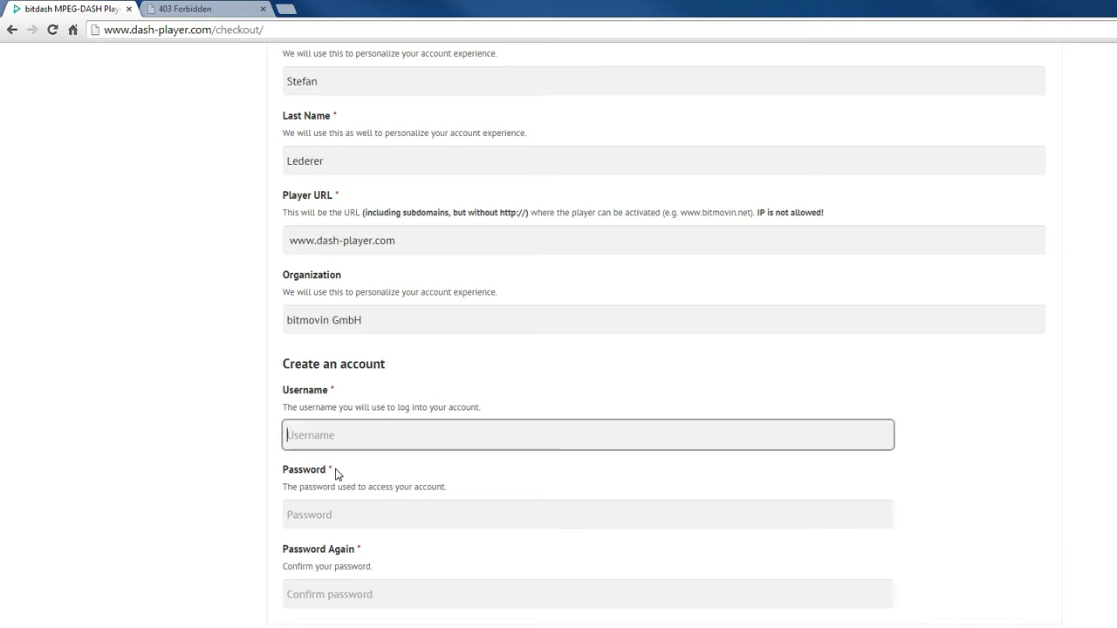
type("dashplayer")
key("Tab")
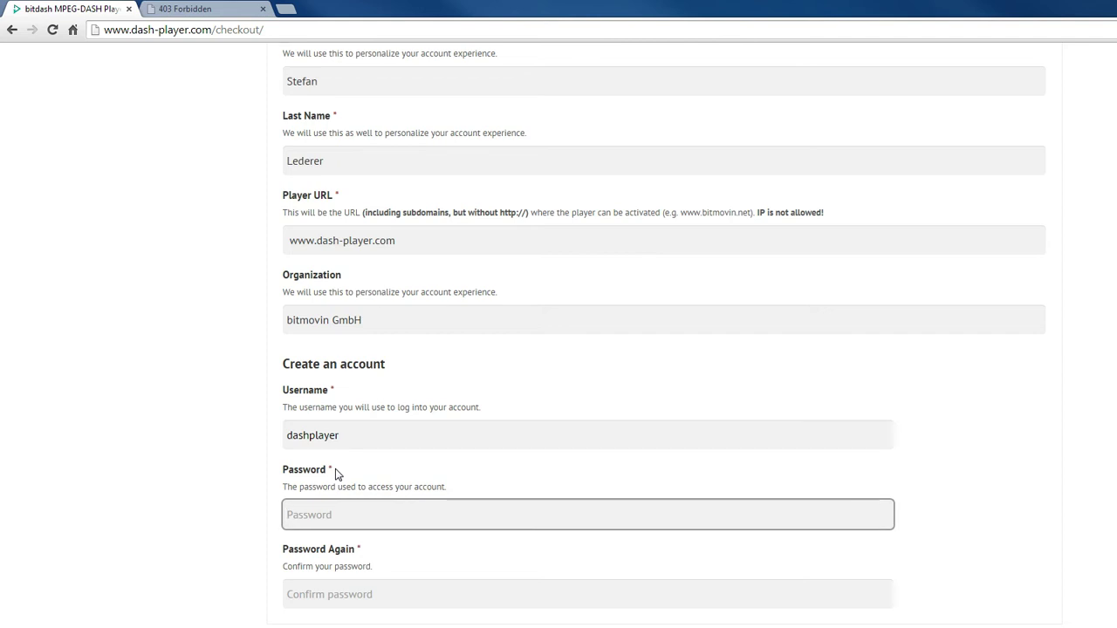
type("**********")
key("Tab")
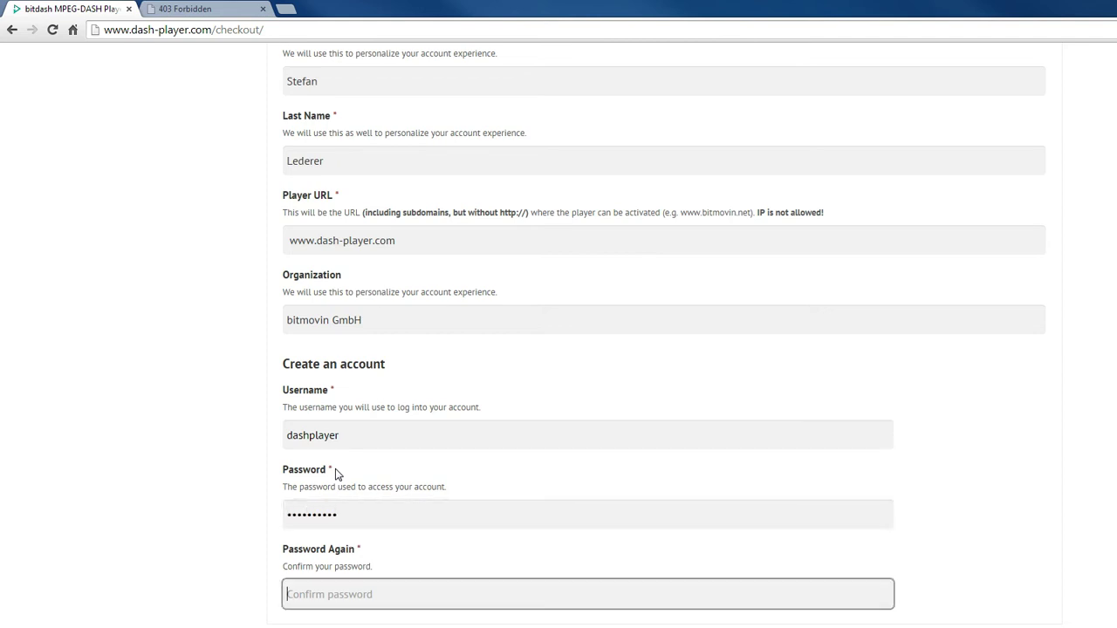
type("**********")
left_click(247, 507)
Step: Agree to the license terms and submit the free €0.00 purchase
scroll(253, 515, "down", 2)
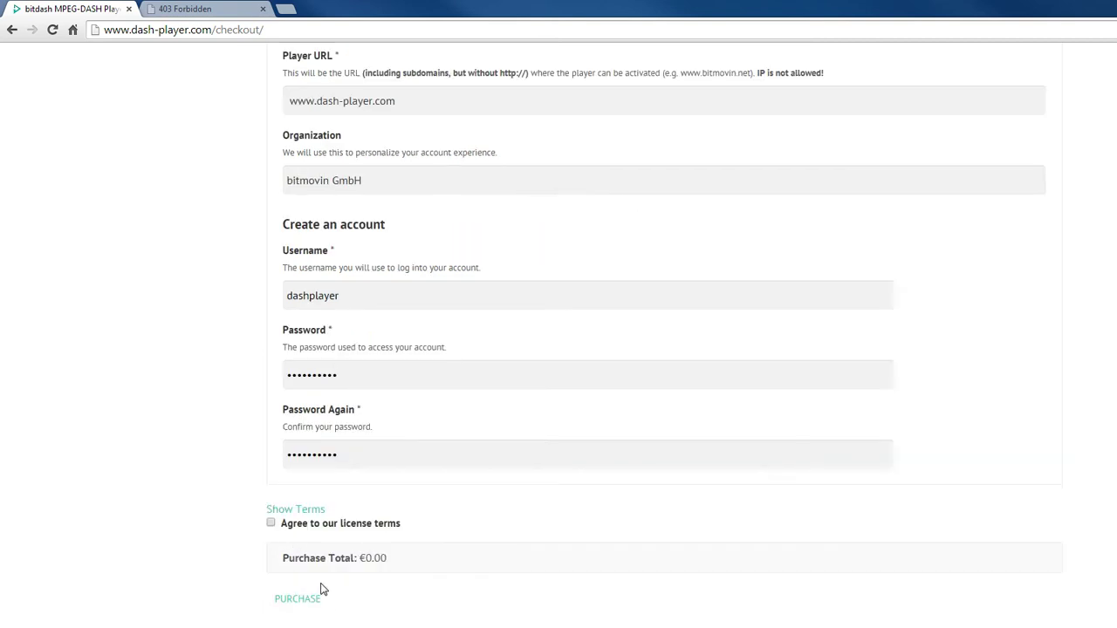
left_click(271, 524)
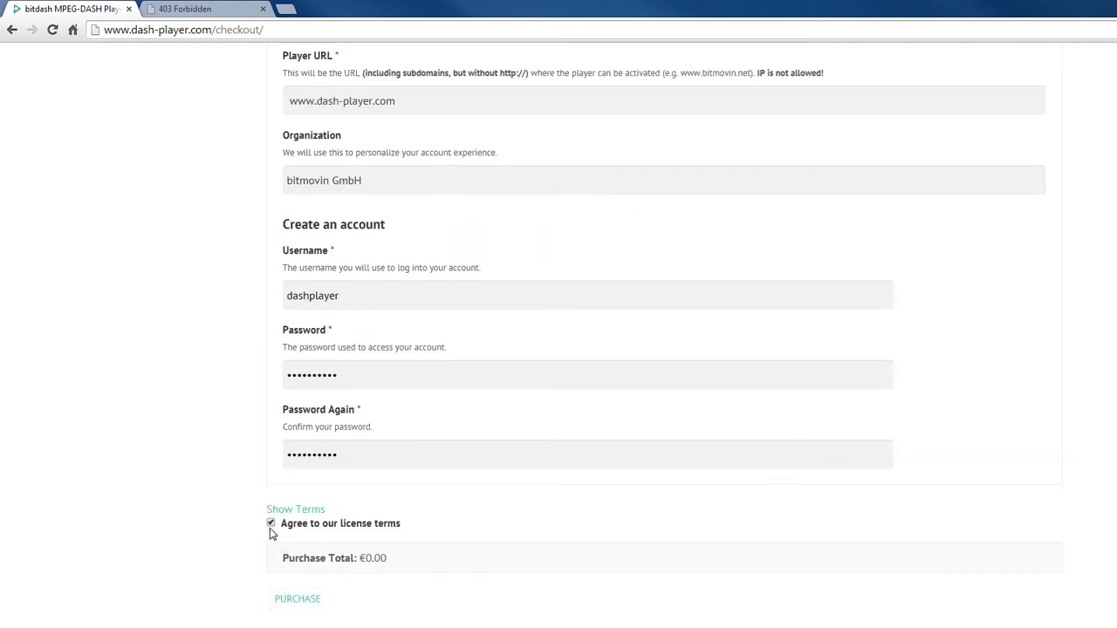
left_click(297, 601)
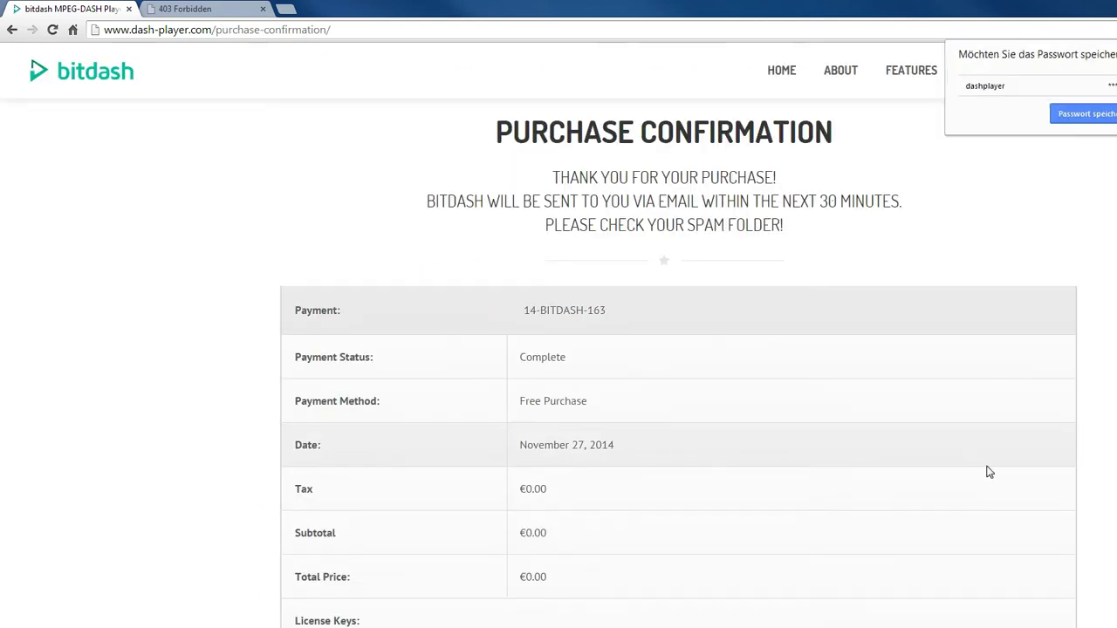
Step: Save the password in Chrome and scroll down to the Free license key and €0.00 product row
left_click(1092, 117)
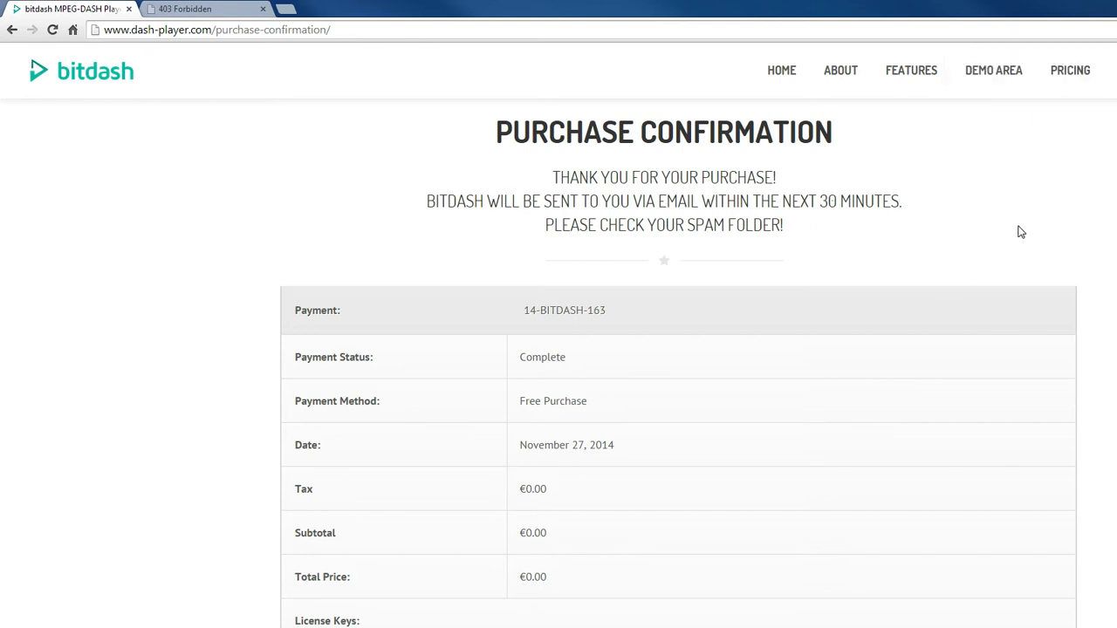
scroll(1019, 231, "down", 2)
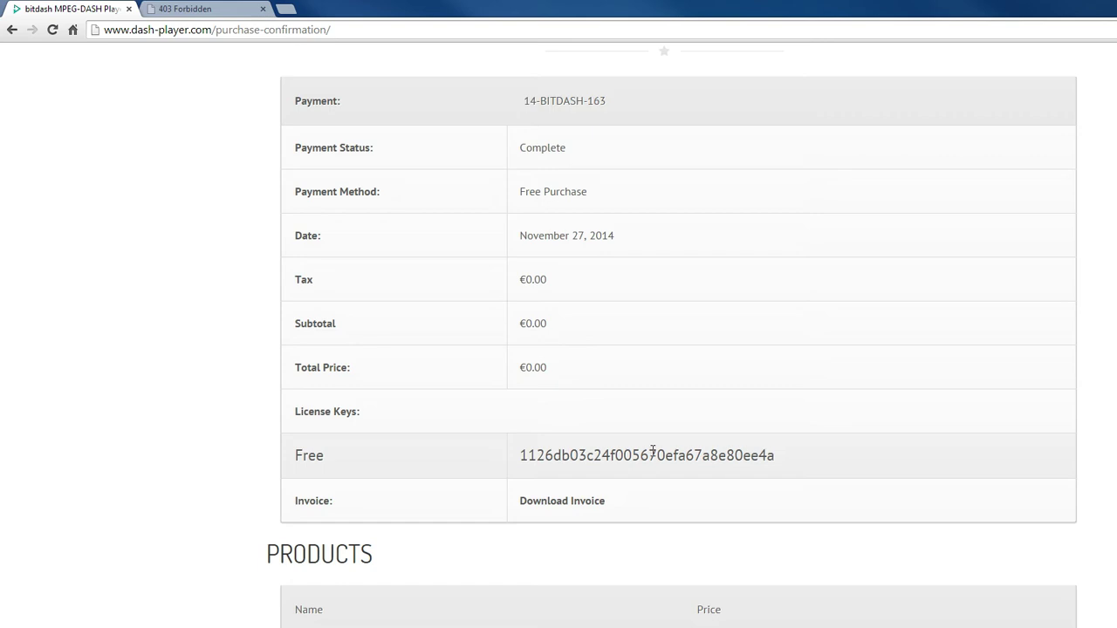
scroll(653, 450, "down", 1)
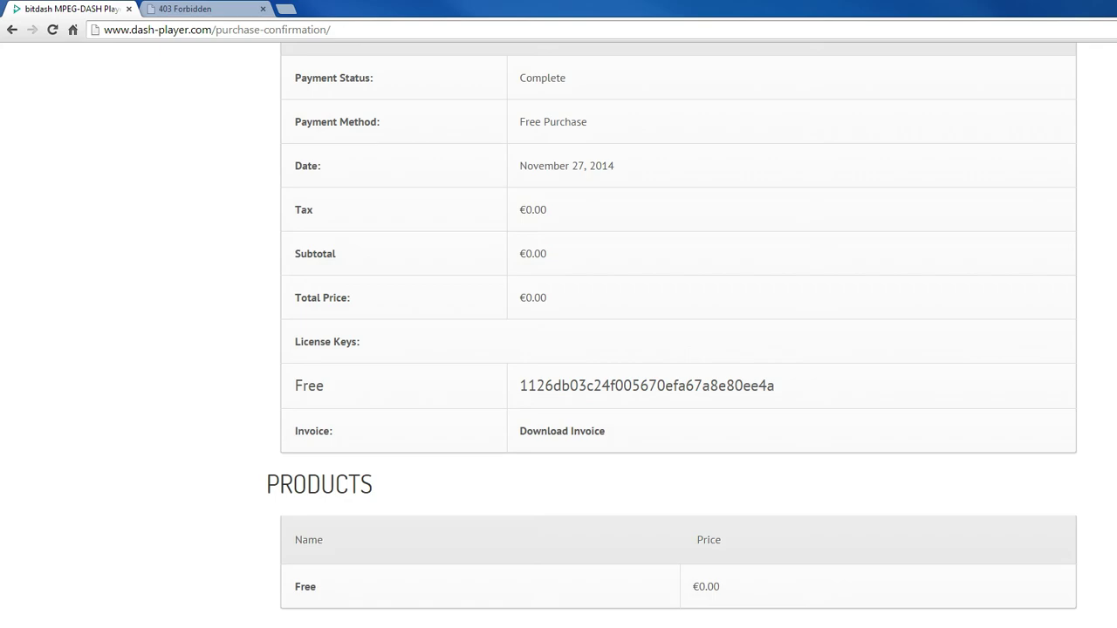
Step: Maximize the DASH Player e-mail, then move the Explorer window aside
key("alt+Tab")
double_click(359, 185)
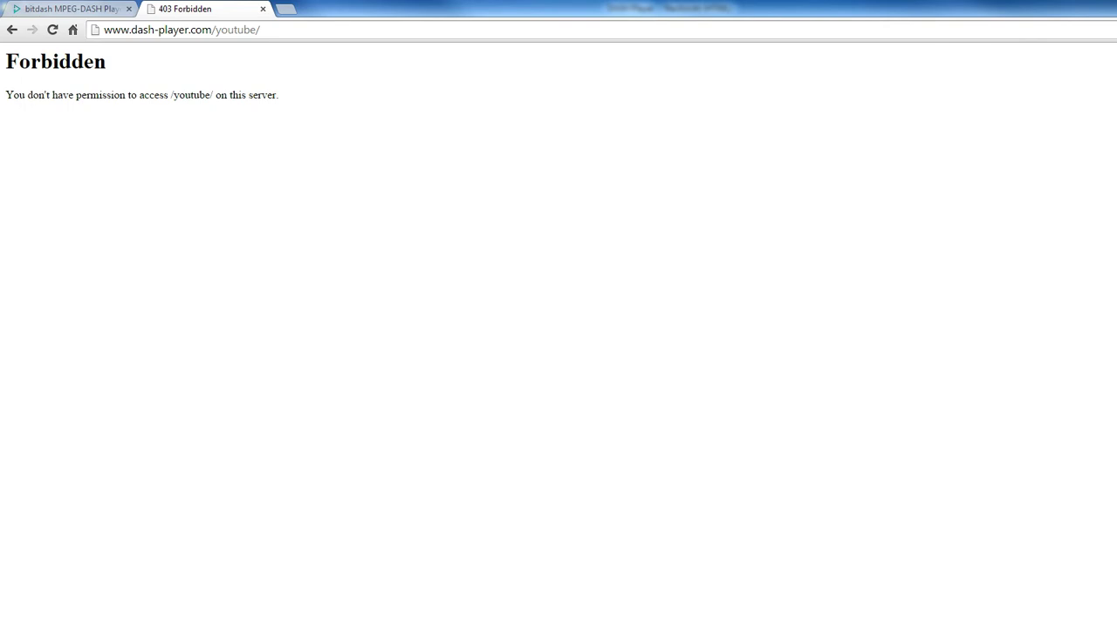
left_click_drag(366, 304, 468, 294)
Step: Maximize the bitdash_www-dash-player-com folder, review each player file, then select all six
double_click(468, 294)
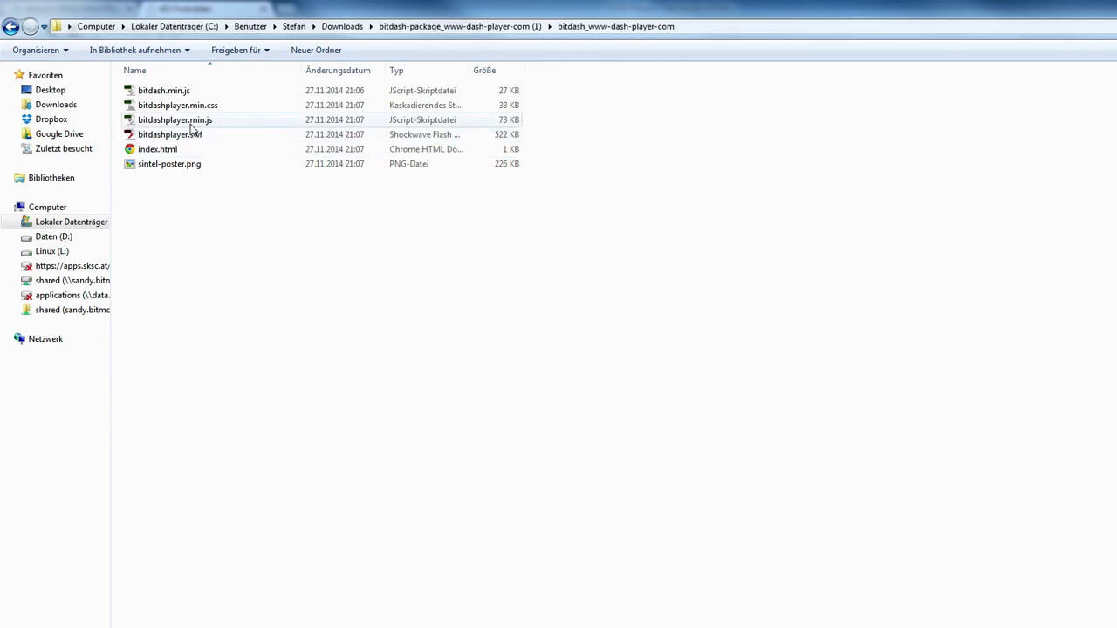
left_click(190, 92)
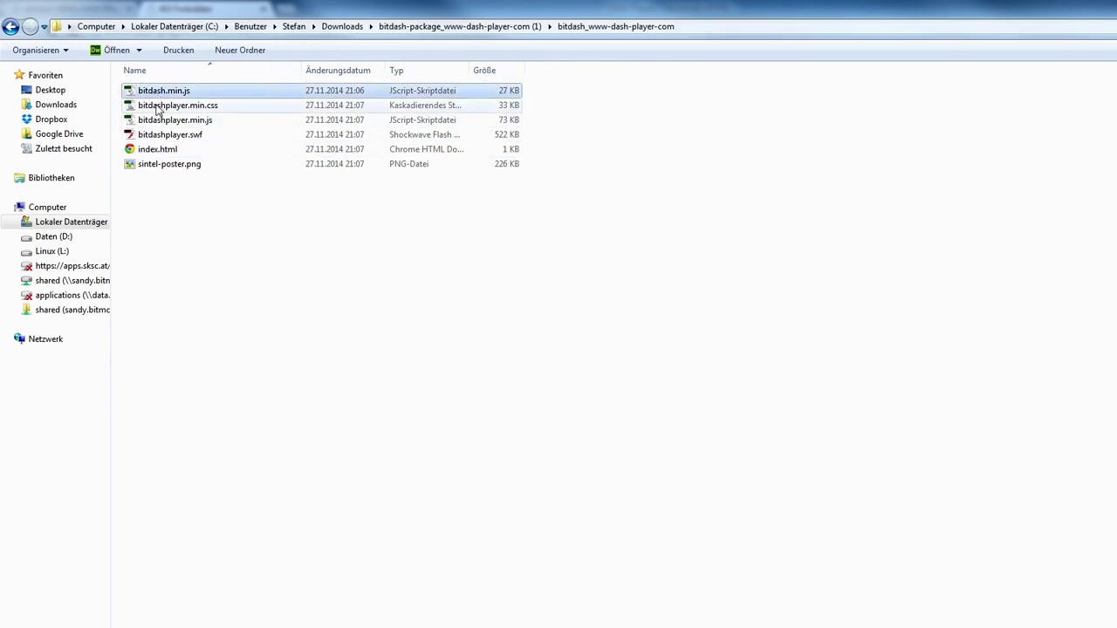
left_click(205, 107)
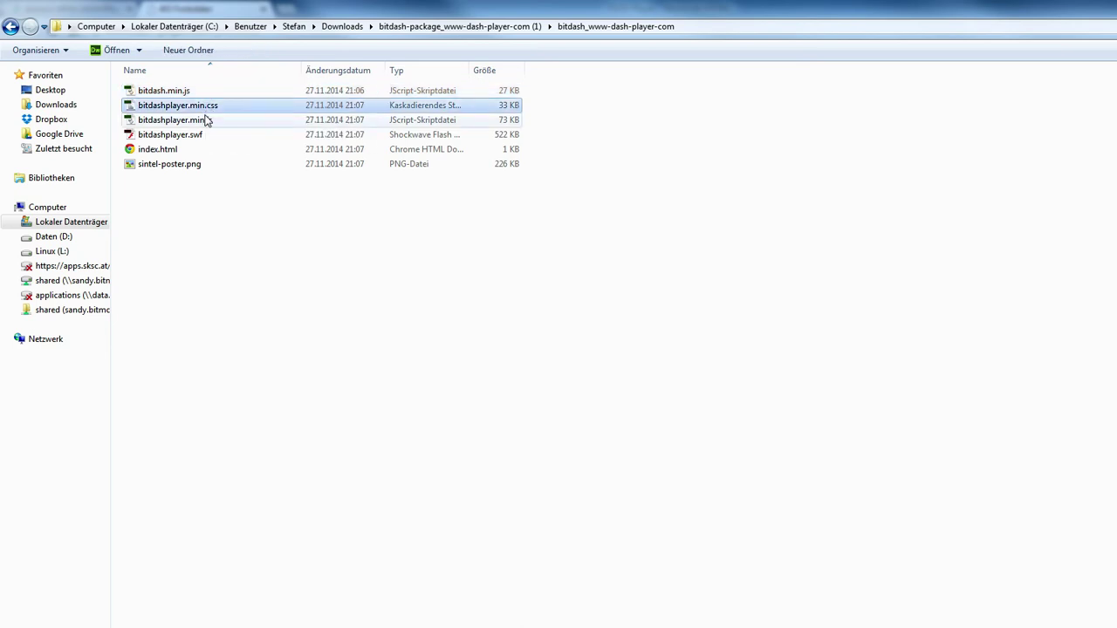
left_click(207, 121)
left_click(212, 139)
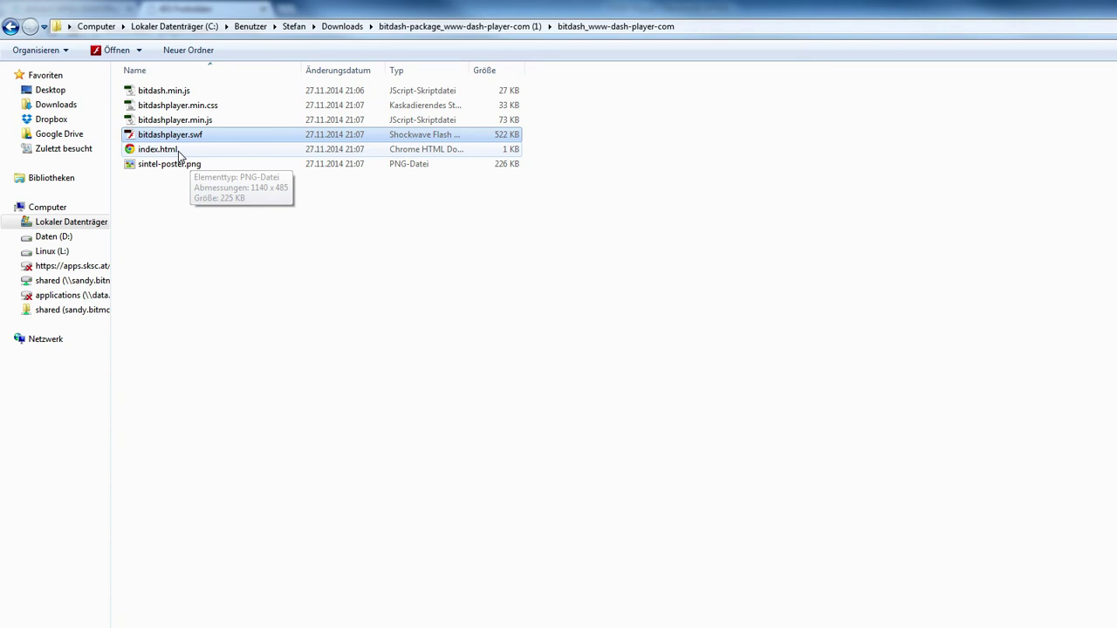
left_click(179, 151)
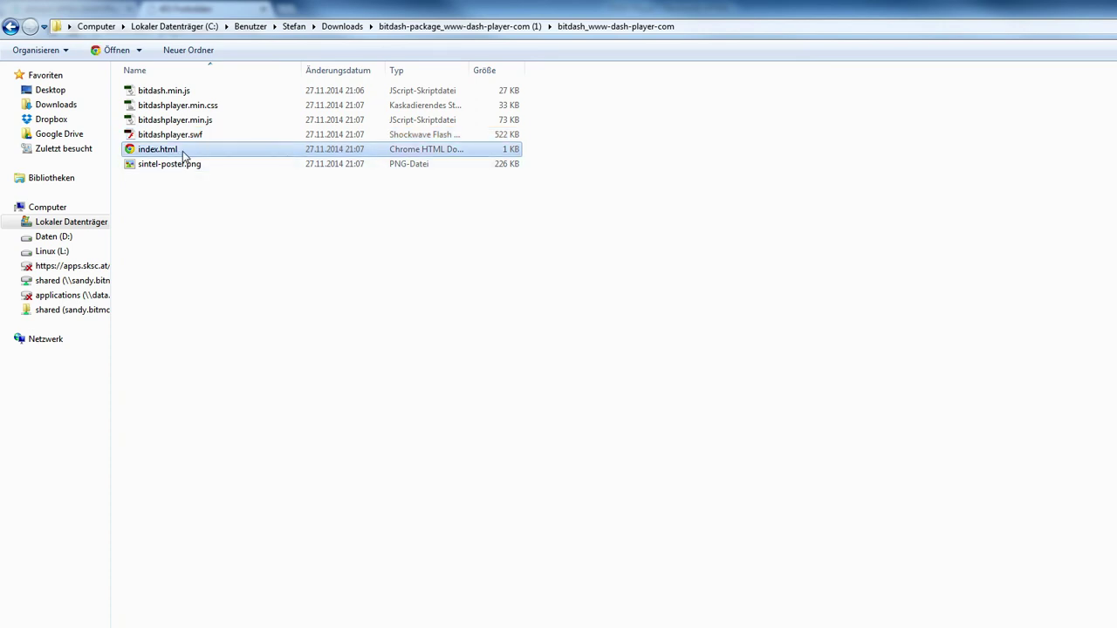
left_click(183, 218)
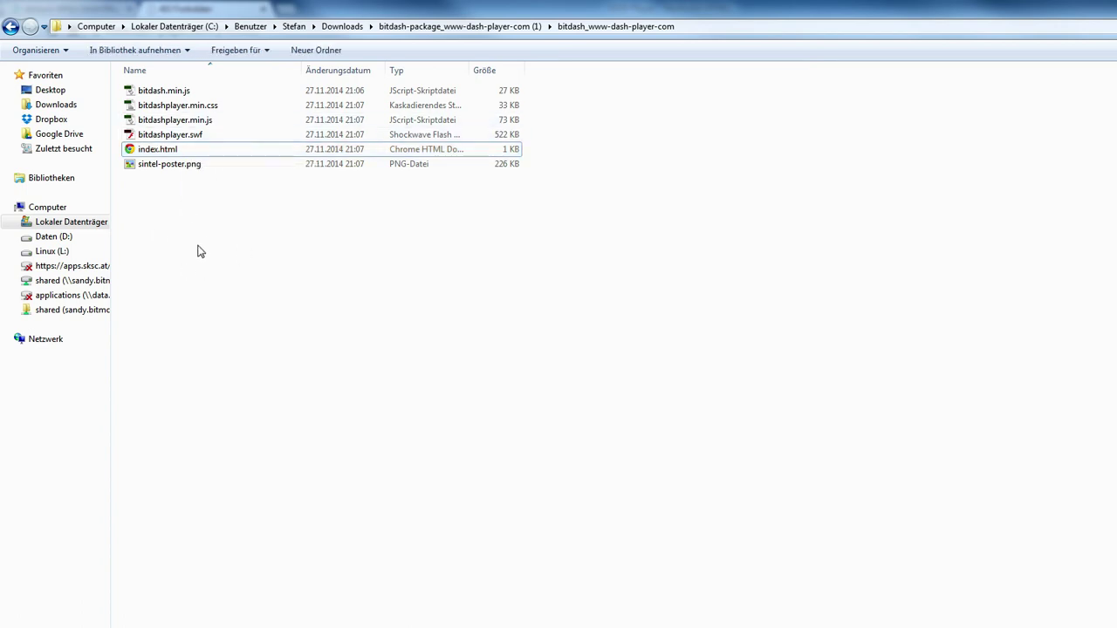
left_click_drag(204, 251, 163, 84)
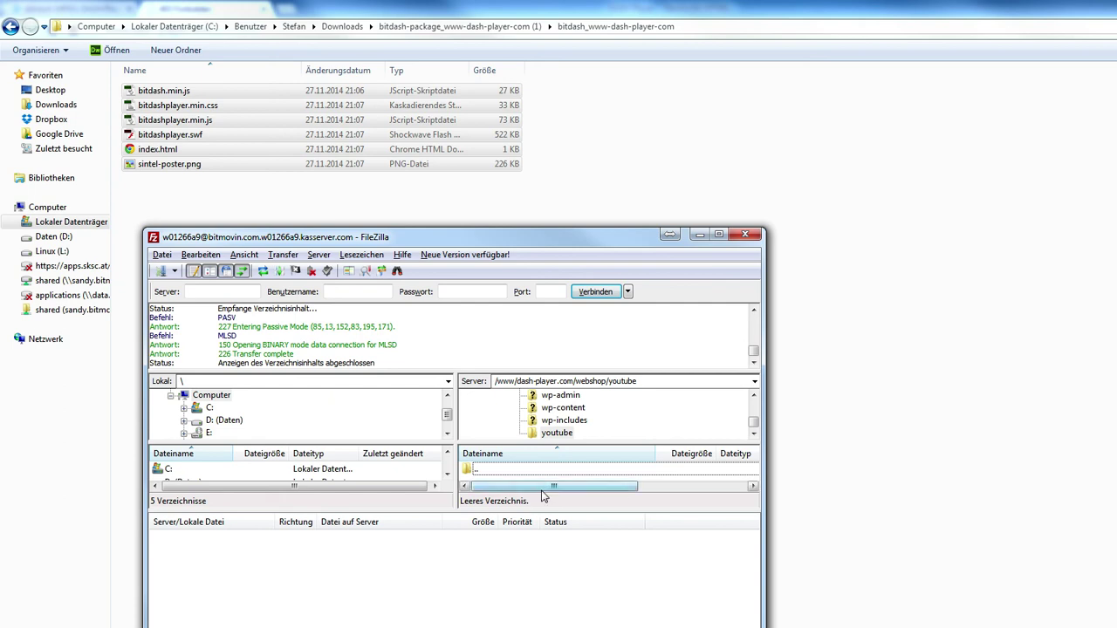
Step: Upload the selected files into /www/dash-player.com/webshop/youtube, then move FileZilla aside
left_click_drag(489, 509, 487, 579)
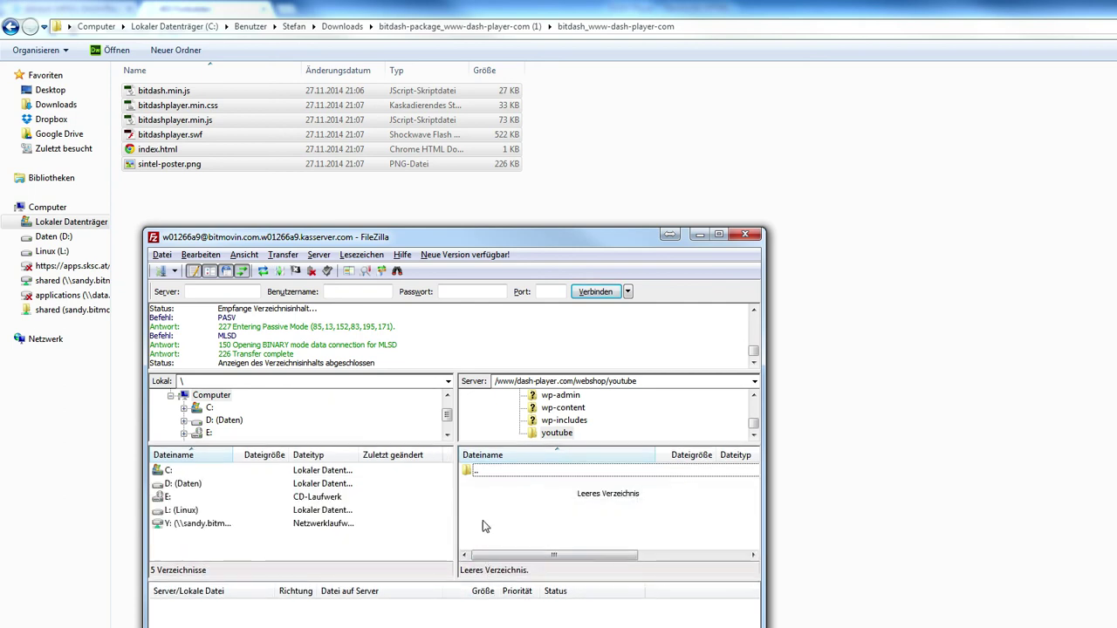
left_click_drag(170, 164, 526, 523)
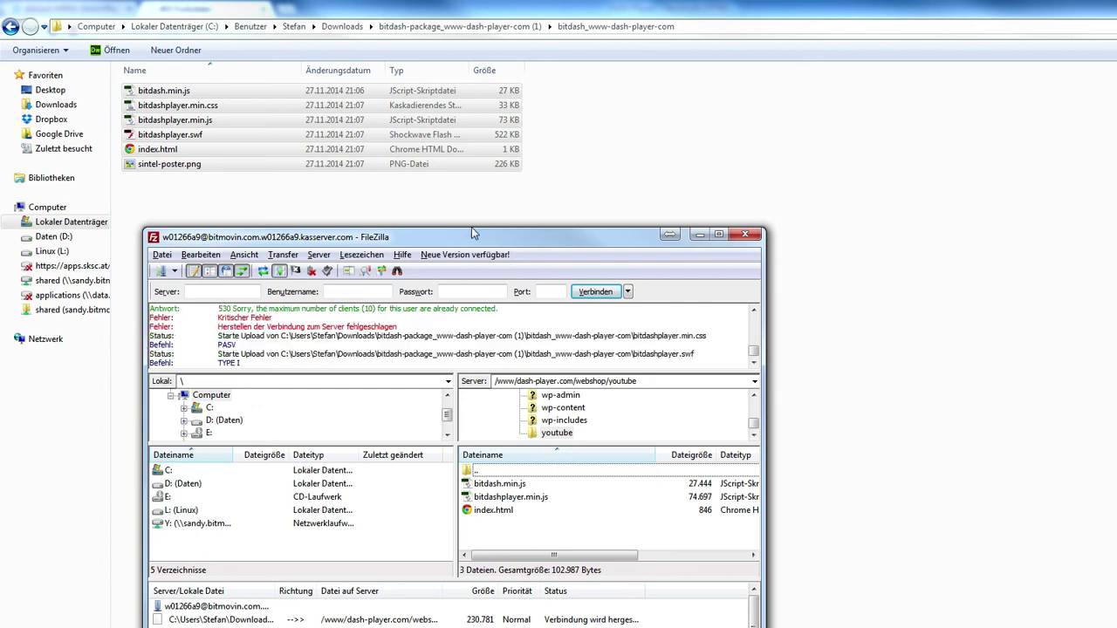
left_click_drag(464, 235, 575, 198)
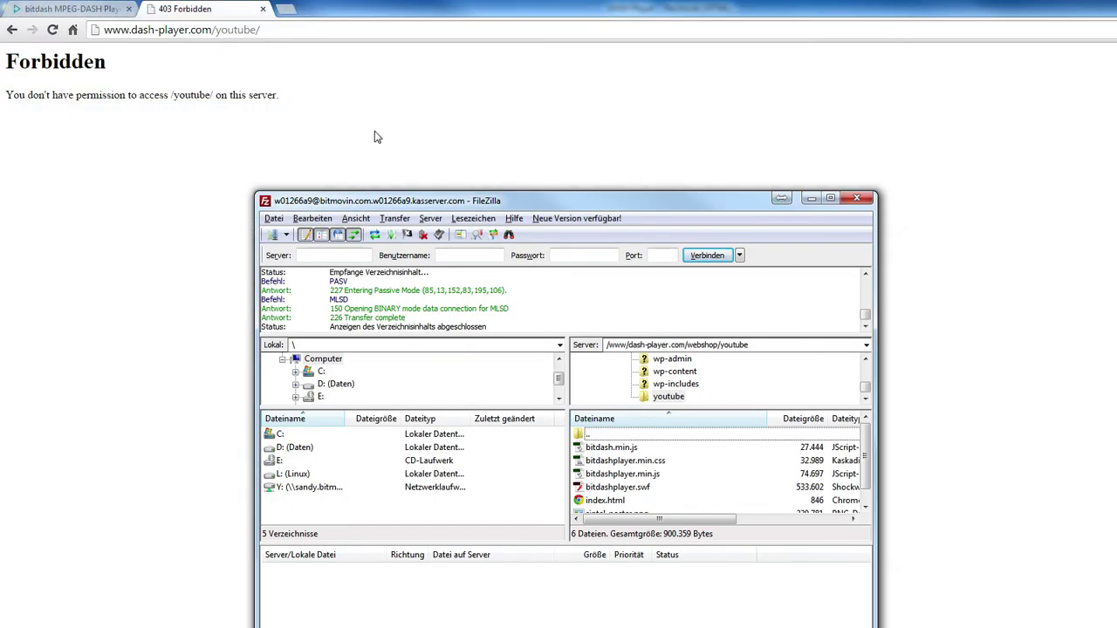
left_click(316, 29)
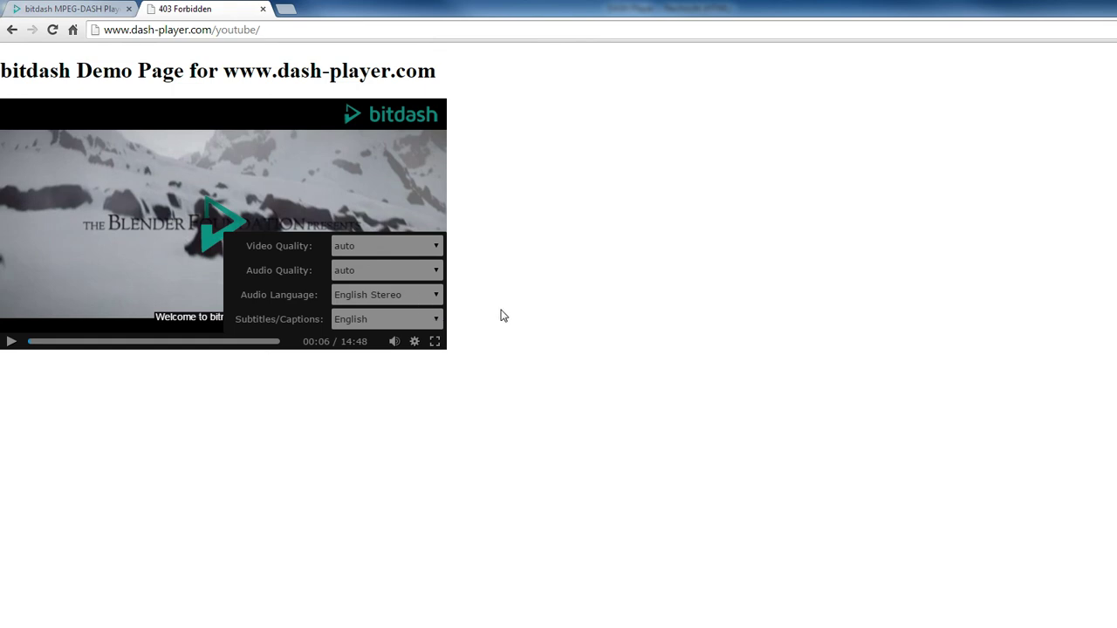
Step: Return to the first tab and scroll up the JavaScript API Documentation to its Setup section
left_click(70, 10)
scroll(661, 307, "up", 3)
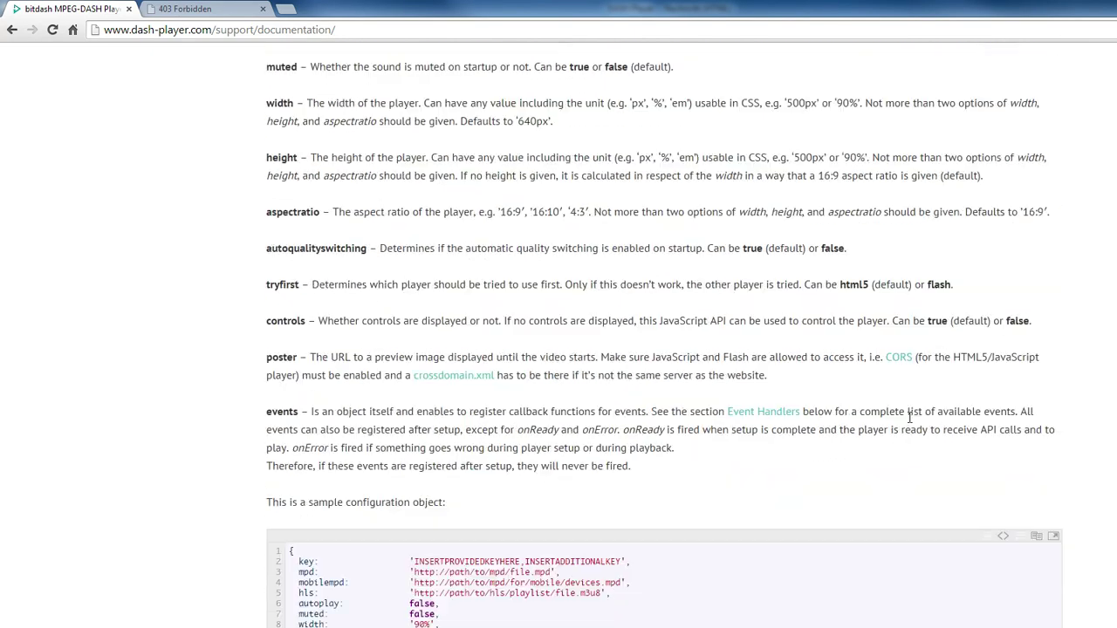
scroll(895, 518, "up", 12)
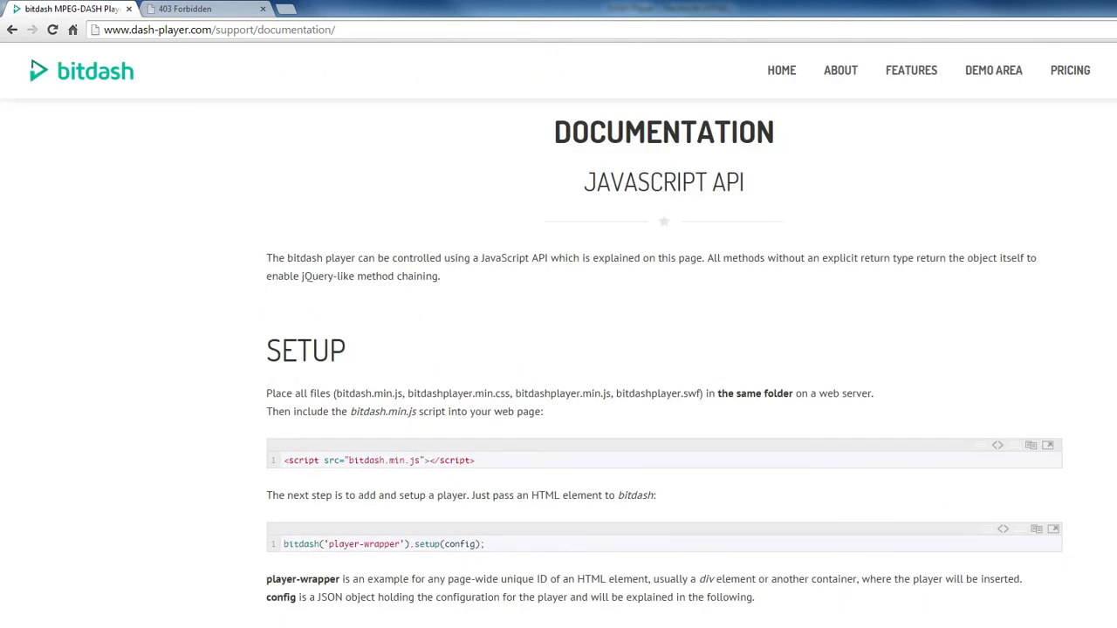